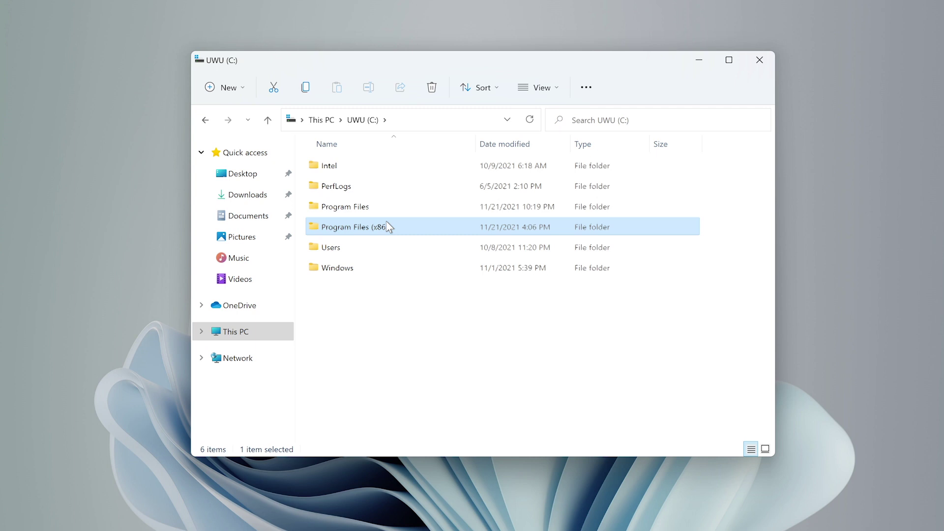
Step: Open the Origin Games folder inside Program Files (x86) on the C: drive
{"action": "double_click", "coordinate": [386, 226]}
{"action": "left_click", "coordinate": [360, 294]}
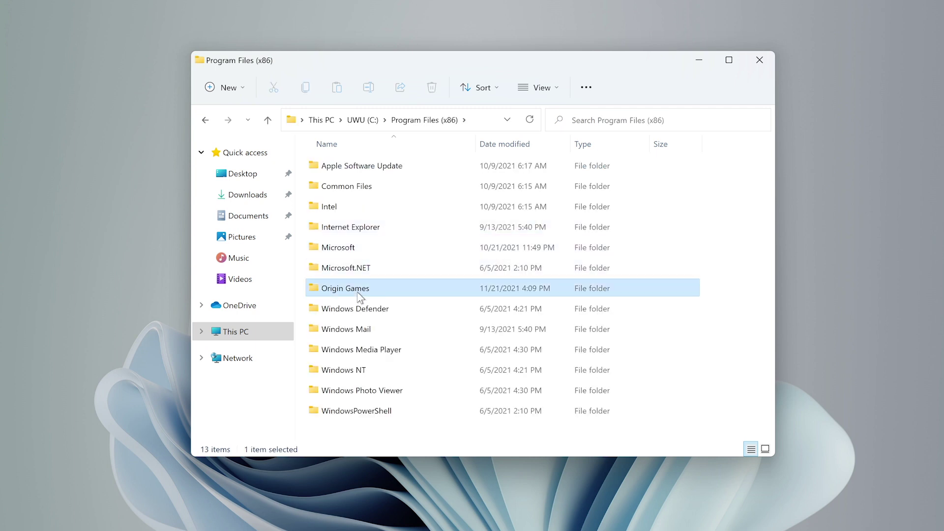
{"action": "double_click", "coordinate": [358, 293]}
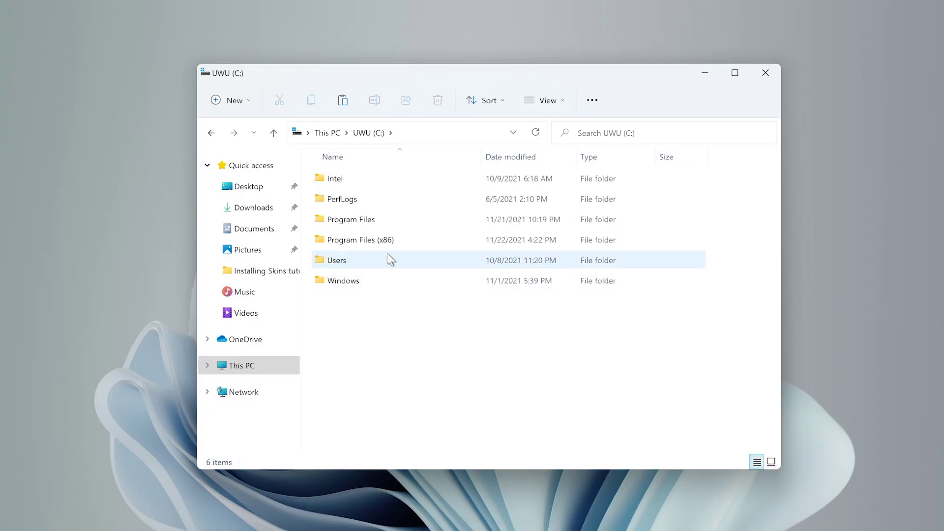
Step: Open the Steam library's game folder at Program Files (x86)\Steam\steamapps\common on the C: drive
{"action": "double_click", "coordinate": [382, 236]}
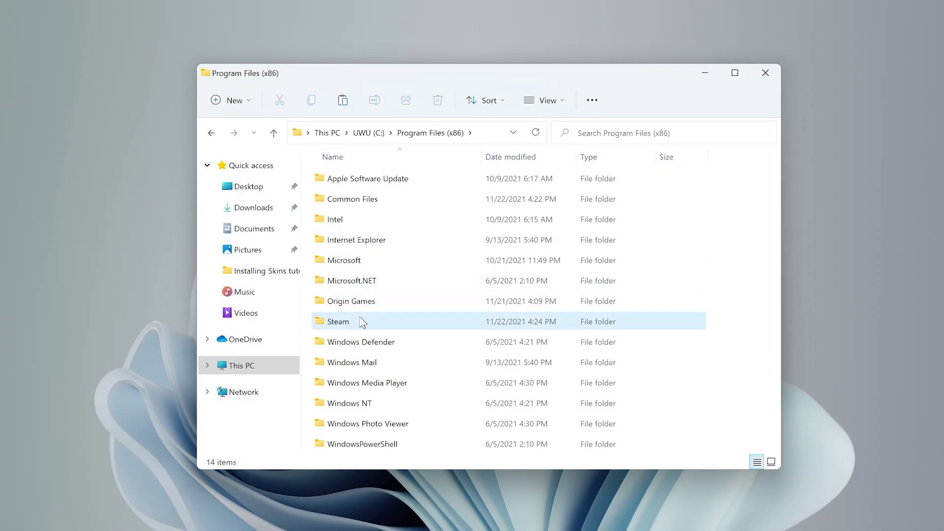
{"action": "double_click", "coordinate": [364, 320]}
{"action": "scroll", "coordinate": [362, 323], "scroll_direction": "down", "scroll_amount": 2}
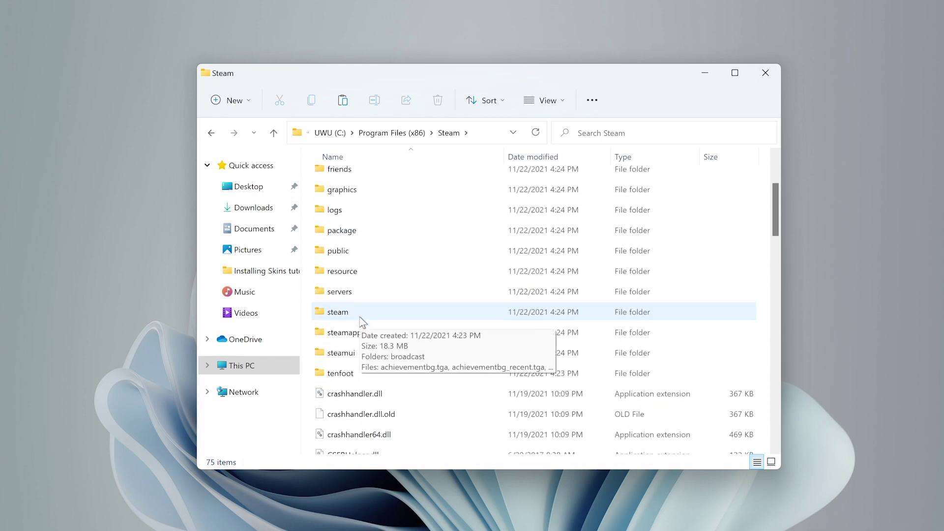
{"action": "double_click", "coordinate": [361, 331]}
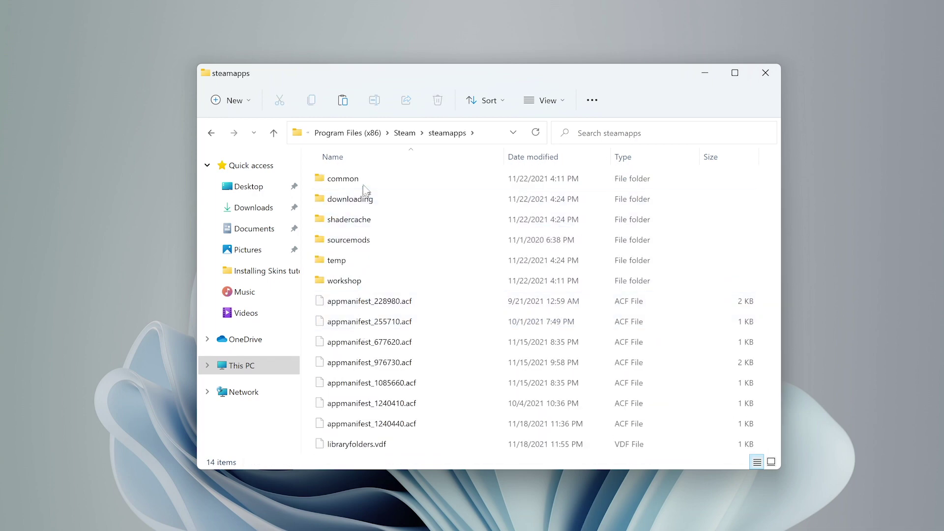
{"action": "double_click", "coordinate": [366, 182]}
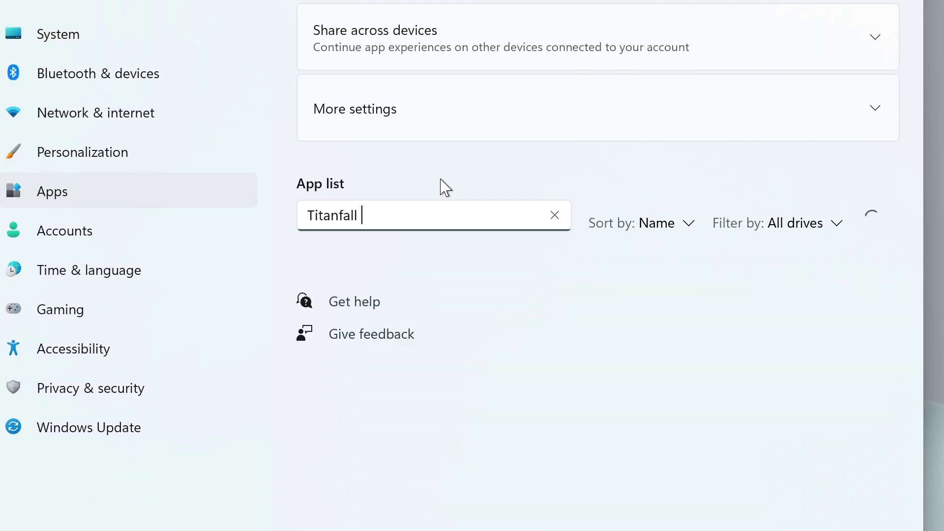
Step: Search the installed apps list in Windows Settings for "Titanfall ??? please?"
{"action": "type", "text": "??? please?"}
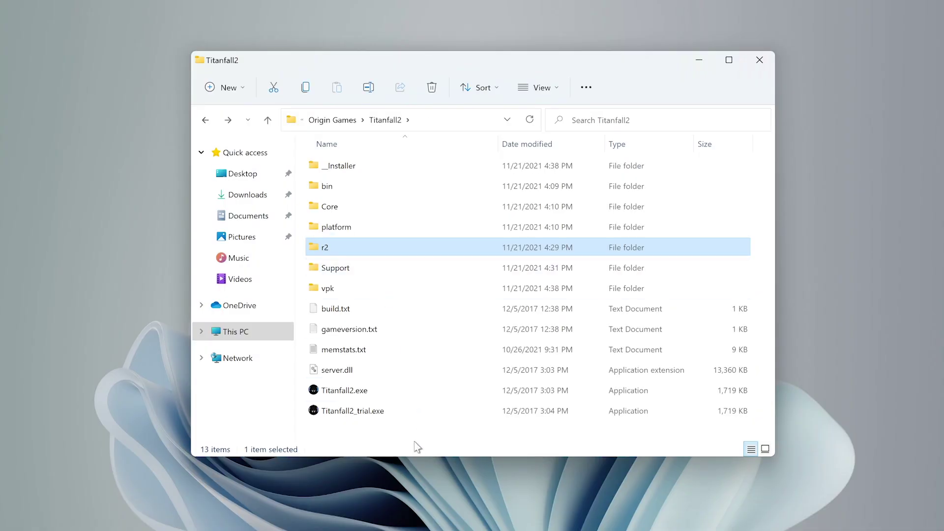
Step: Open the r2\paks\Win64 folder inside the Titanfall2 game folder
{"action": "left_click", "coordinate": [421, 440]}
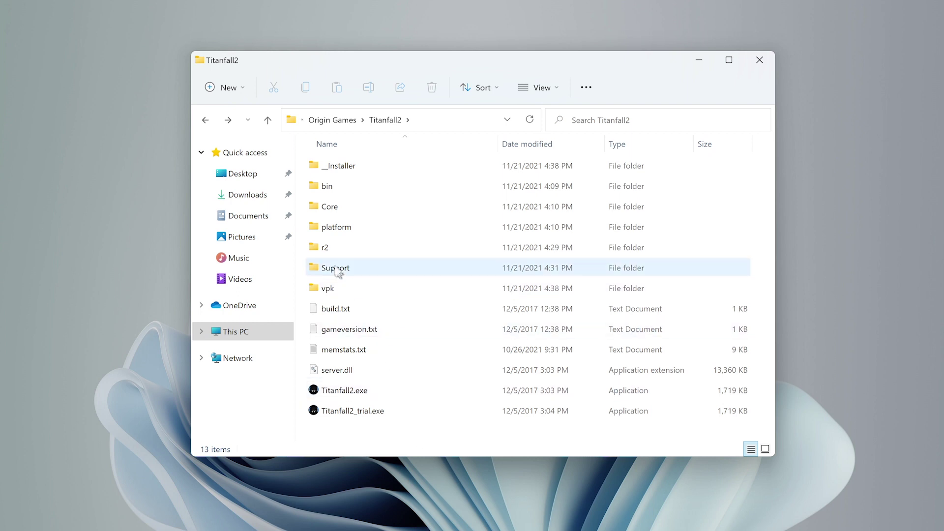
{"action": "double_click", "coordinate": [327, 251]}
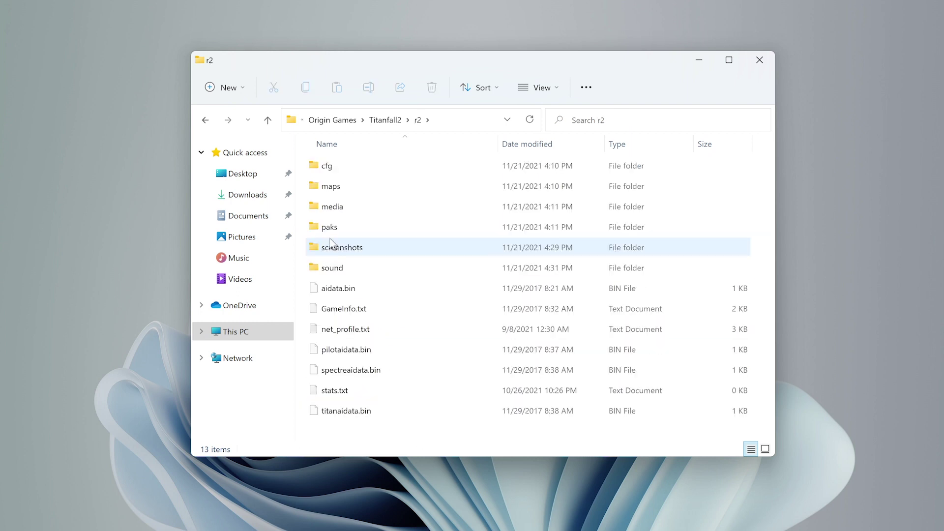
{"action": "double_click", "coordinate": [331, 228]}
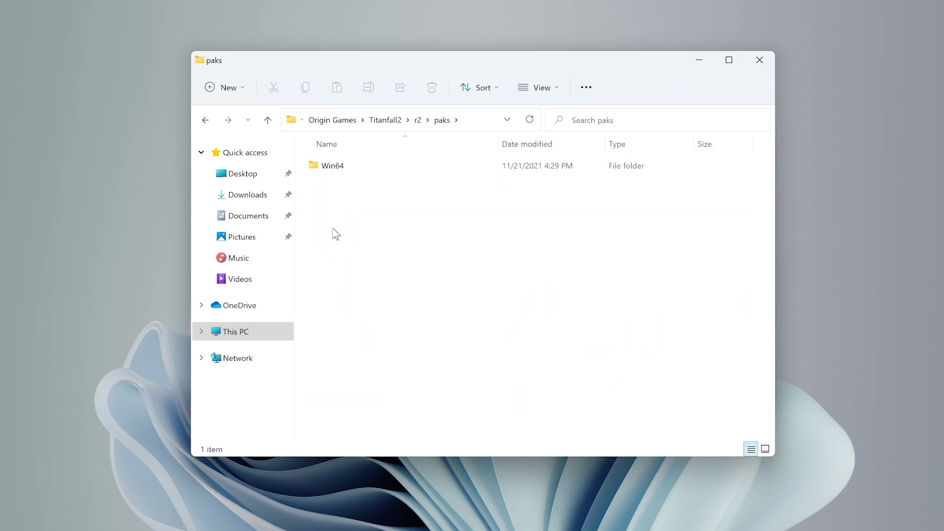
{"action": "double_click", "coordinate": [357, 173]}
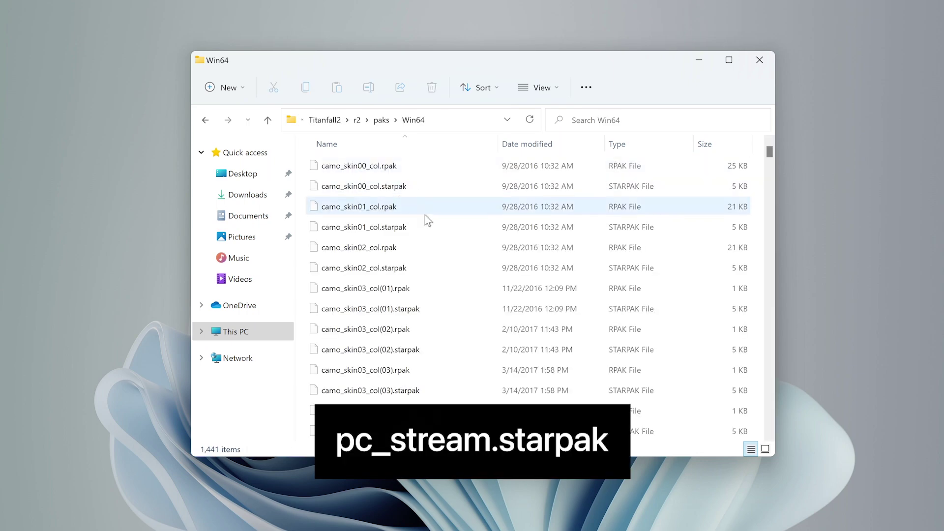
Step: Locate pc_stream.starpak in the Win64 folder and copy the file to the clipboard
{"action": "scroll", "coordinate": [427, 220], "scroll_direction": "down", "scroll_amount": 1}
{"action": "scroll", "coordinate": [427, 220], "scroll_direction": "down", "scroll_amount": 20}
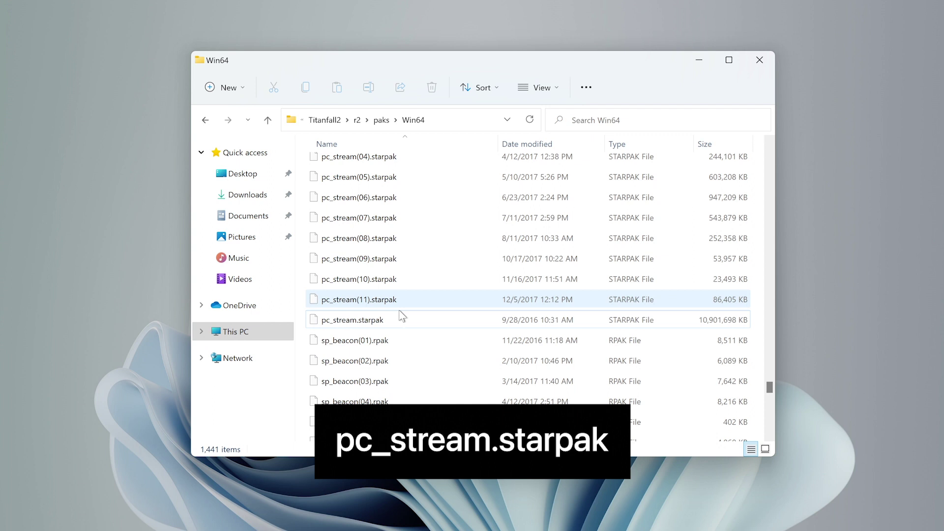
{"action": "left_click", "coordinate": [399, 325]}
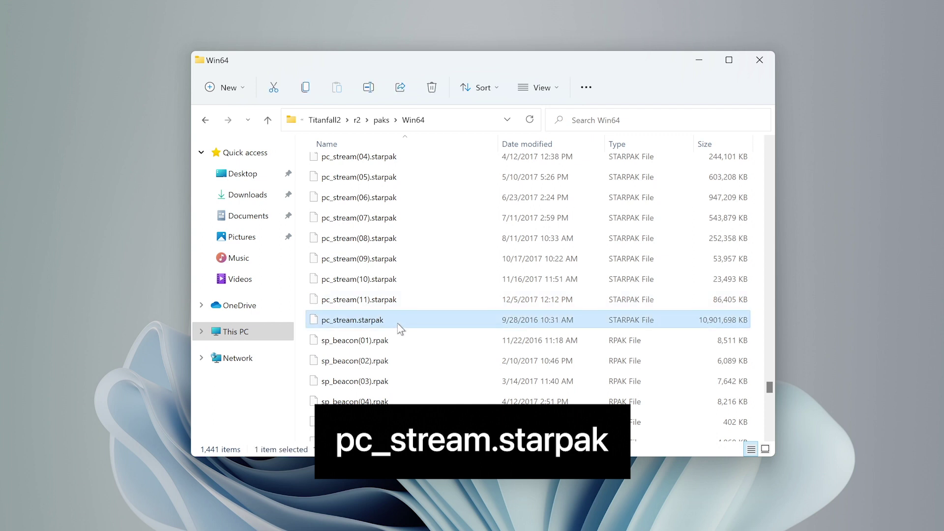
{"action": "right_click", "coordinate": [398, 324]}
{"action": "left_click", "coordinate": [445, 339]}
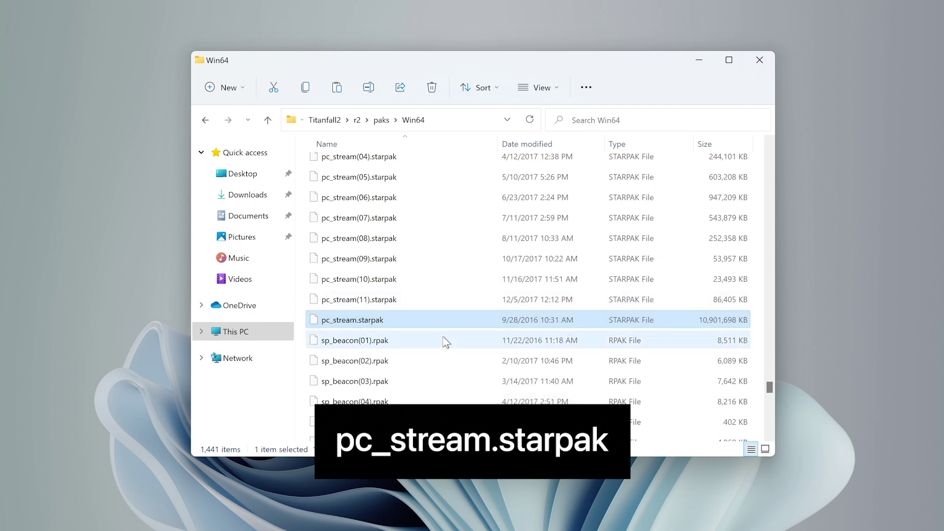
{"action": "right_click", "coordinate": [798, 168]}
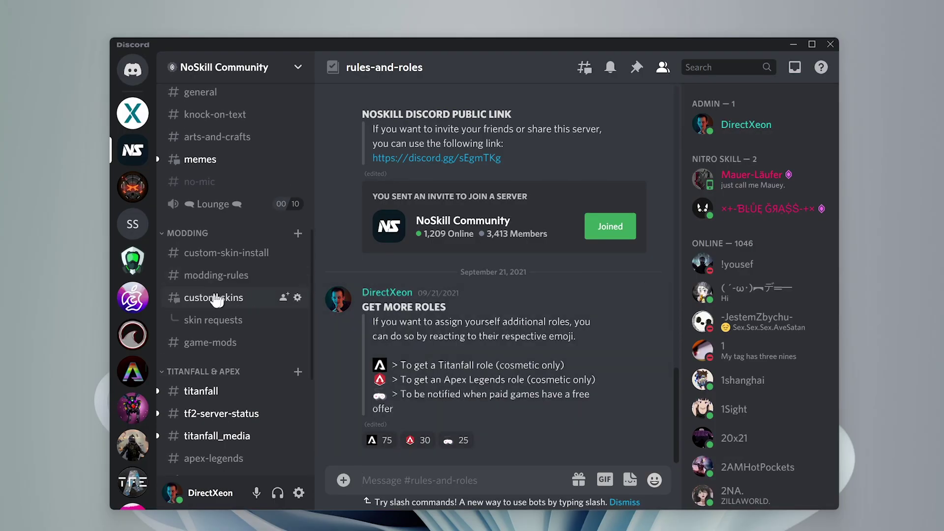
Step: In Discord, open the NoSkill Community's custom-skins channel and browse its earlier skin posts
{"action": "left_click", "coordinate": [217, 298]}
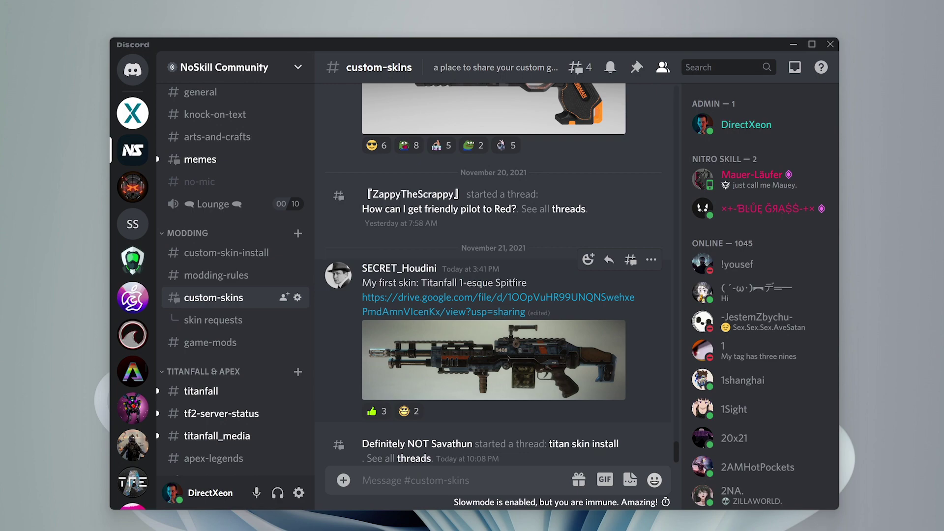
{"action": "scroll", "coordinate": [492, 275], "scroll_direction": "up", "scroll_amount": 10}
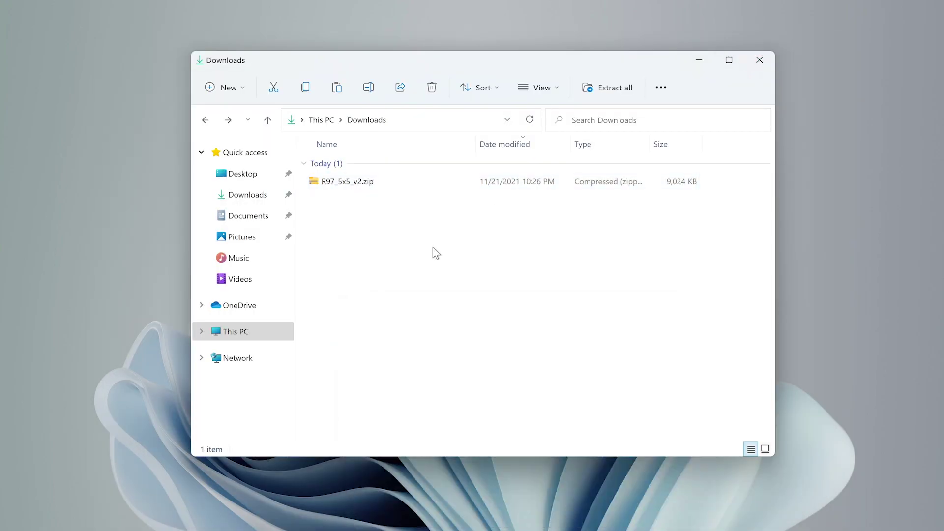
Step: Examine the DDS texture files in the contents\512 folder of R97_5x5_v2.zip
{"action": "double_click", "coordinate": [370, 184]}
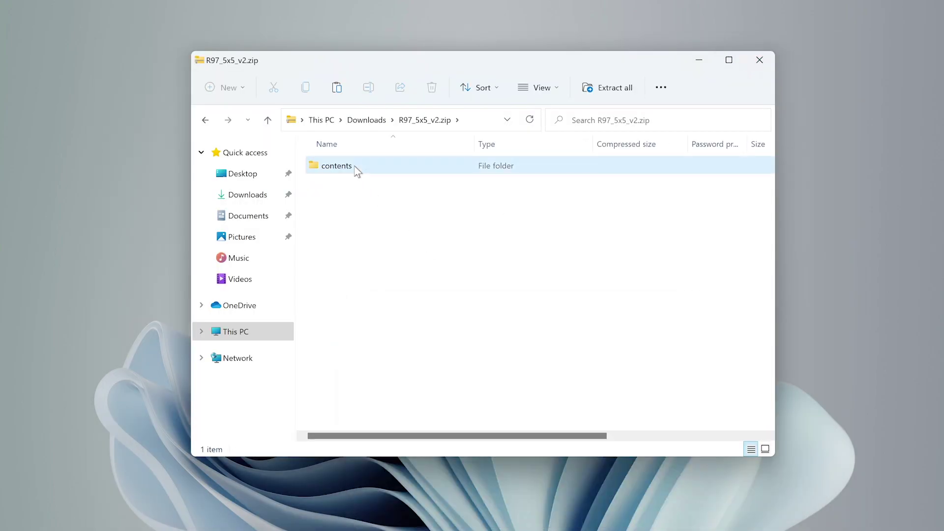
{"action": "double_click", "coordinate": [355, 170]}
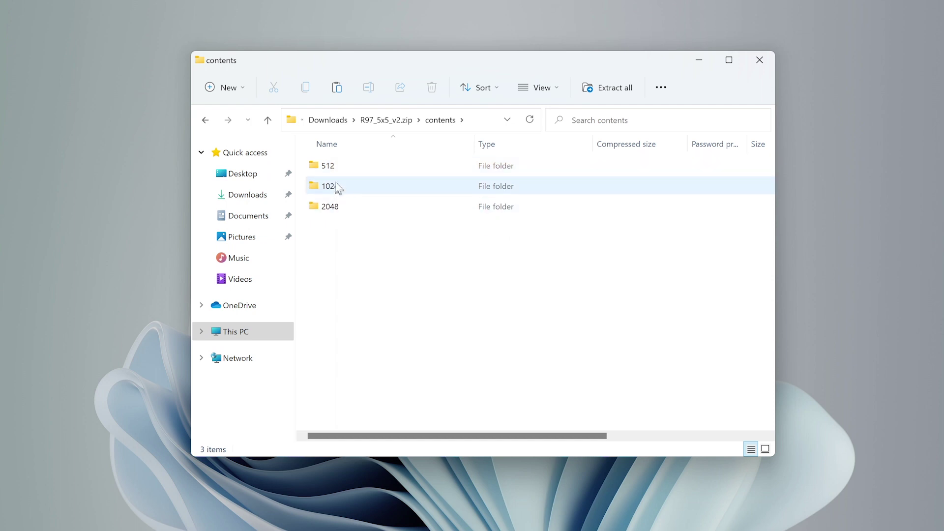
{"action": "double_click", "coordinate": [337, 165]}
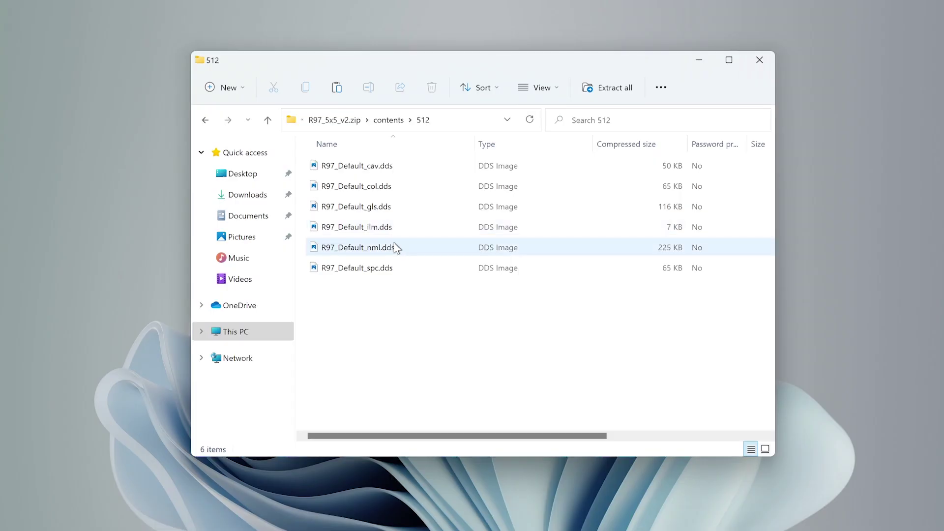
{"action": "left_click_drag", "start_coordinate": [402, 289], "coordinate": [294, 152]}
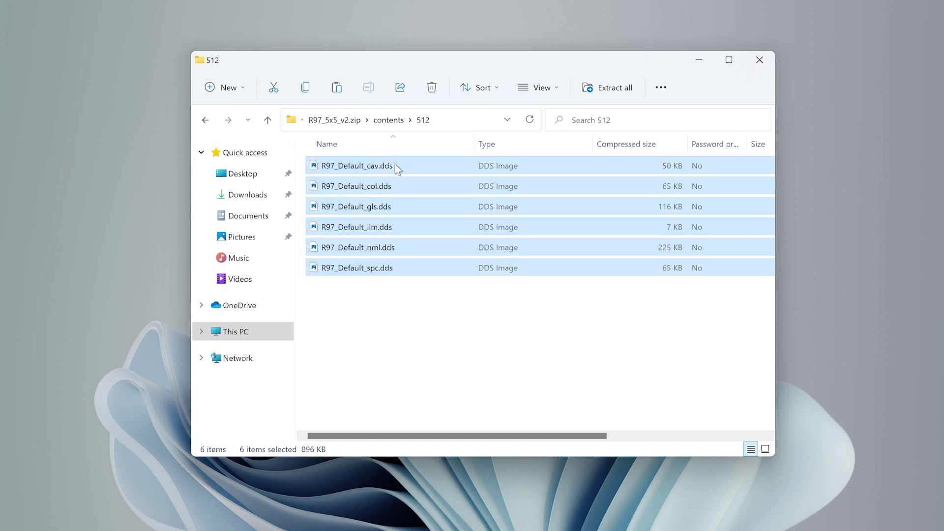
{"action": "left_click", "coordinate": [392, 291]}
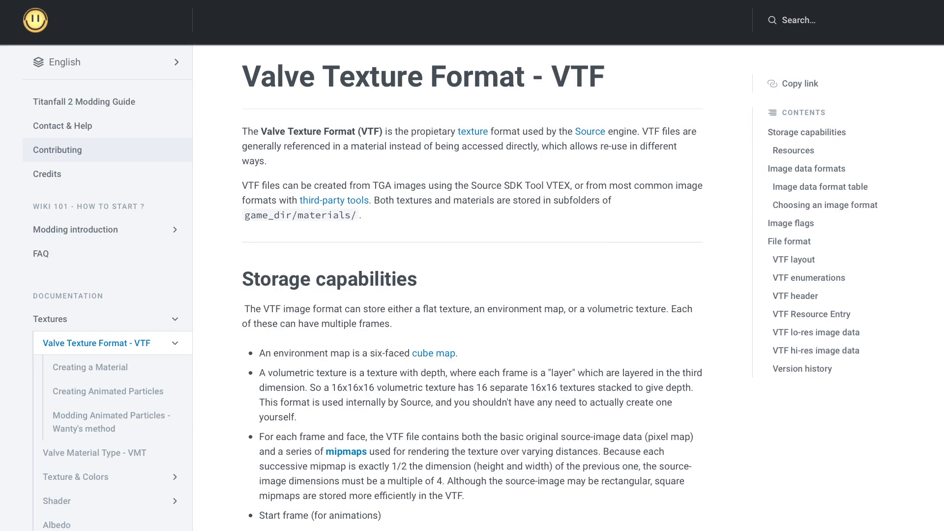
Step: Open the modding guide's Valve Material Type - VMT page and skim Wikipedia's Quantum mechanics article
{"action": "left_click", "coordinate": [94, 453]}
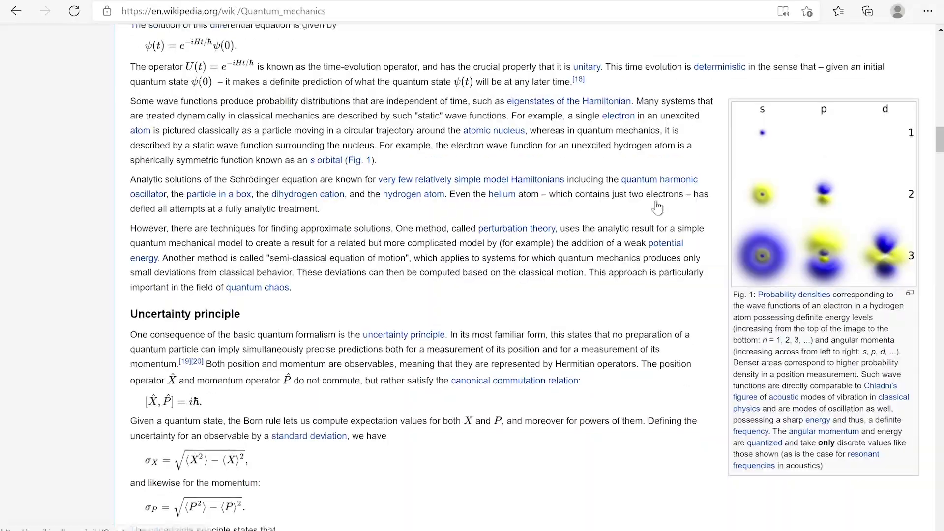
{"action": "scroll", "coordinate": [657, 204], "scroll_direction": "down", "scroll_amount": 2}
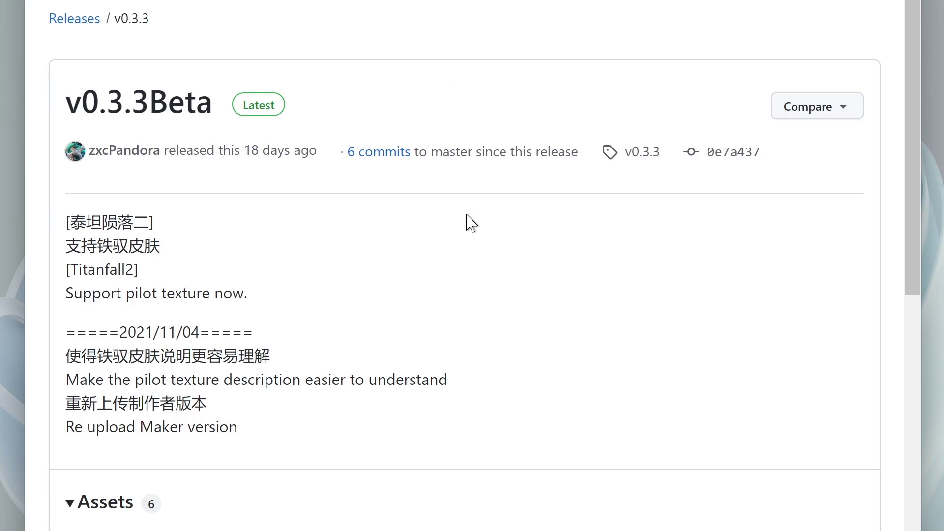
Step: Download SkinTool-User-ENG.zip from the v0.3.3Beta release assets on GitHub and extract all its files into Downloads
{"action": "scroll", "coordinate": [466, 221], "scroll_direction": "down", "scroll_amount": 2}
{"action": "scroll", "coordinate": [466, 221], "scroll_direction": "down", "scroll_amount": 5}
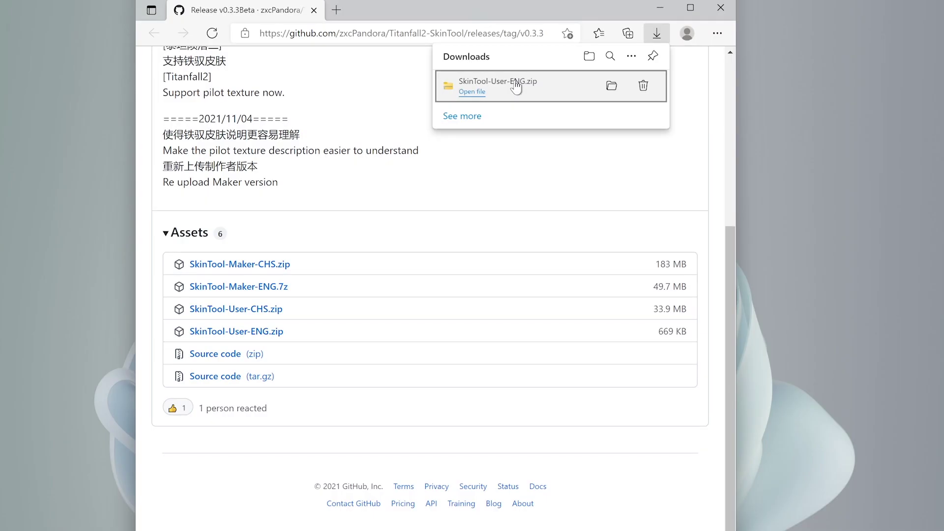
{"action": "left_click", "coordinate": [584, 89]}
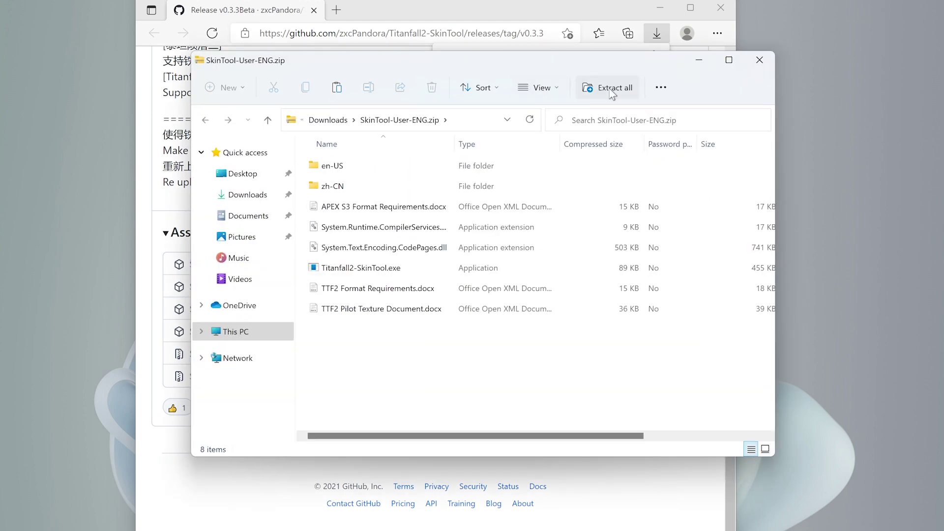
{"action": "left_click", "coordinate": [583, 89]}
{"action": "left_click", "coordinate": [577, 413]}
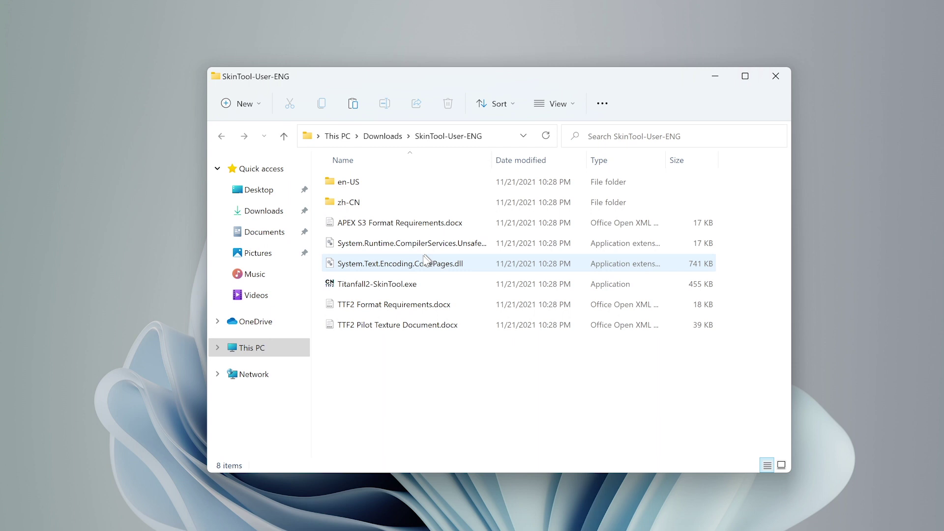
Step: Launch Titanfall2-SkinTool.exe from the SkinTool-User-ENG folder, allowing it to run despite the SmartScreen block
{"action": "double_click", "coordinate": [409, 290]}
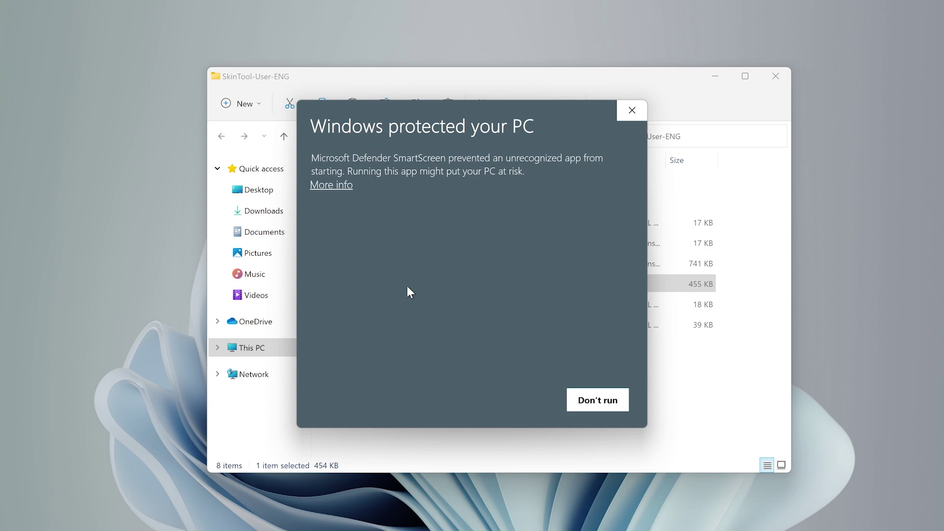
{"action": "left_click", "coordinate": [336, 185]}
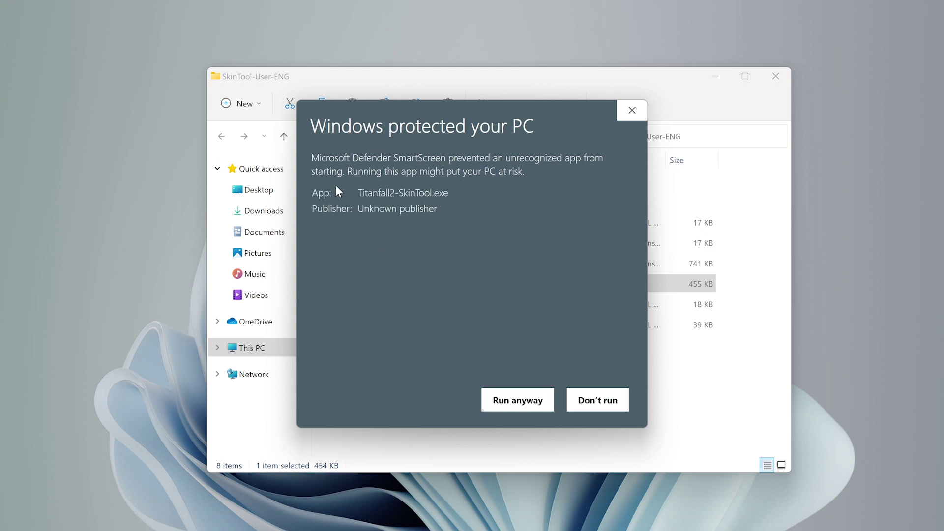
{"action": "left_click", "coordinate": [515, 407]}
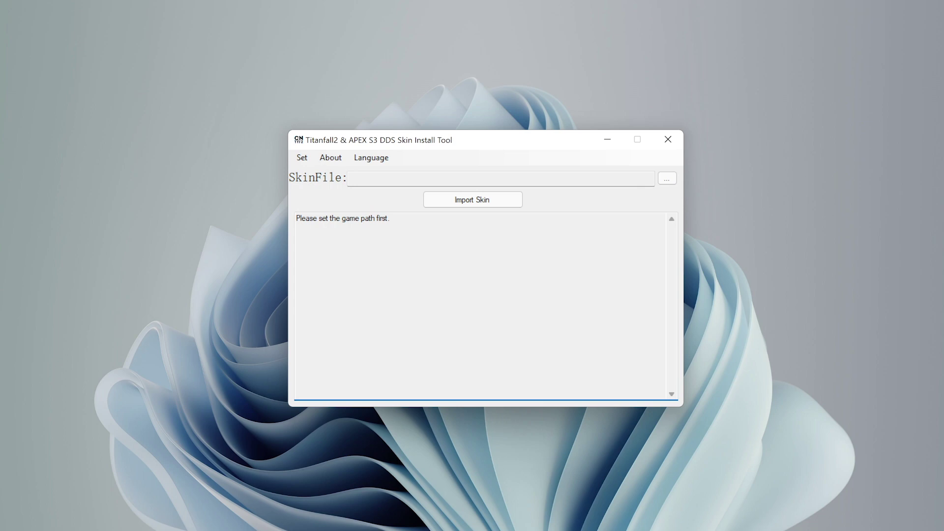
Step: Set the skin tool's game path to Titanfall2.exe in the Origin Games\Titanfall2 folder
{"action": "left_click", "coordinate": [302, 158]}
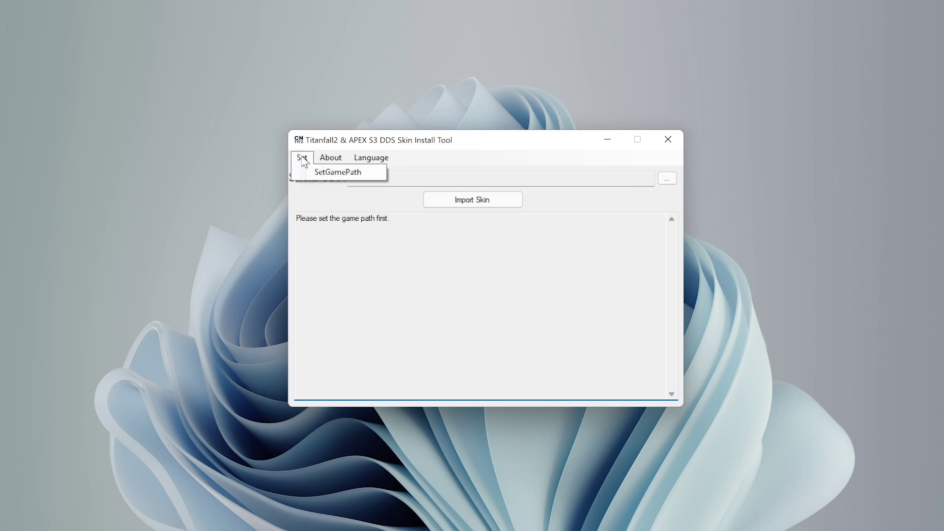
{"action": "left_click", "coordinate": [338, 172]}
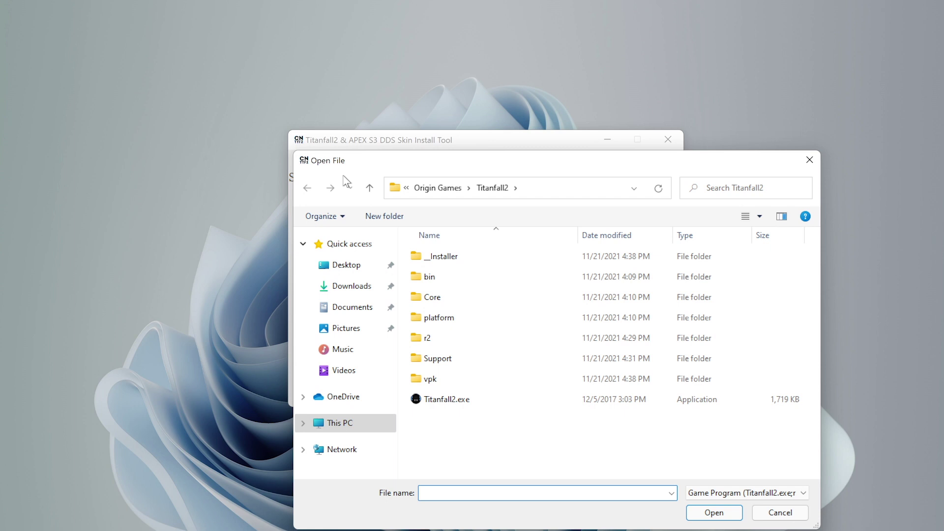
{"action": "left_click", "coordinate": [488, 396]}
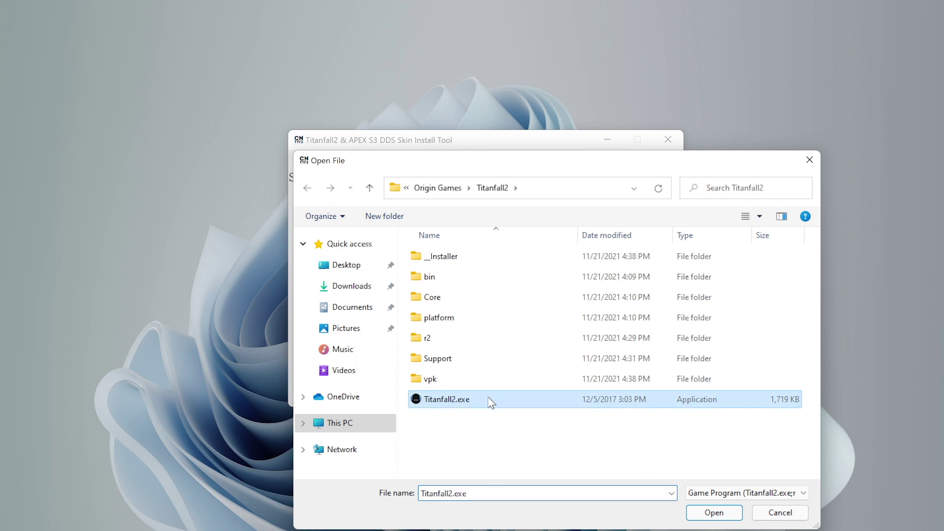
{"action": "left_click", "coordinate": [699, 513]}
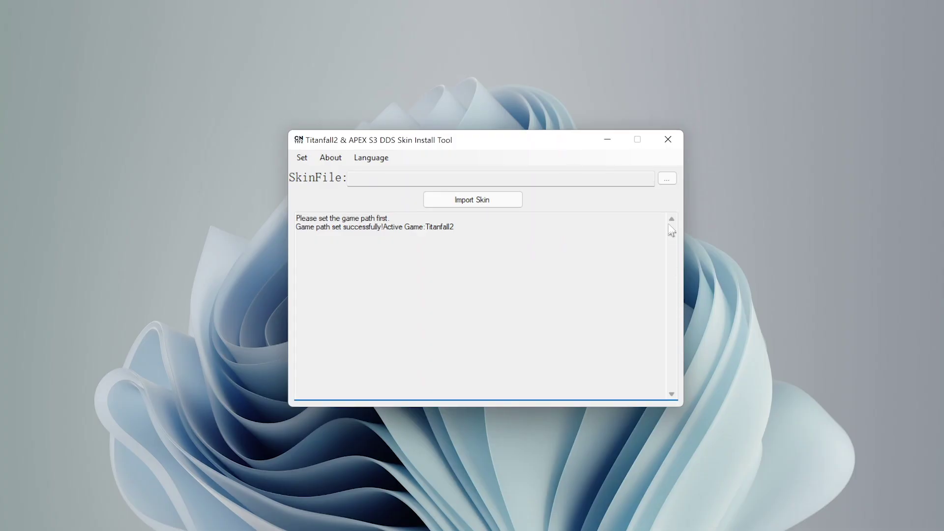
Step: Import the R97_5x5_v2.zip skin file from Downloads into the game and dismiss the installation message
{"action": "left_click", "coordinate": [667, 178]}
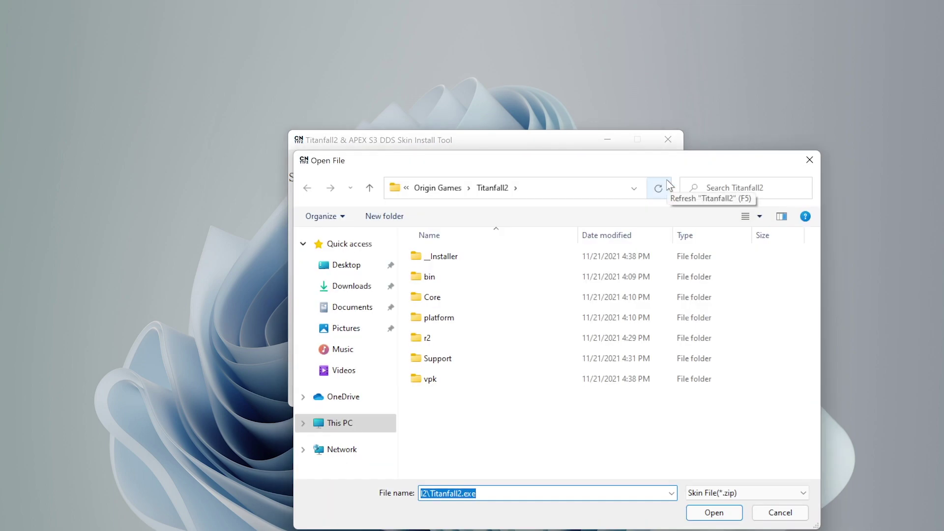
{"action": "left_click", "coordinate": [364, 288]}
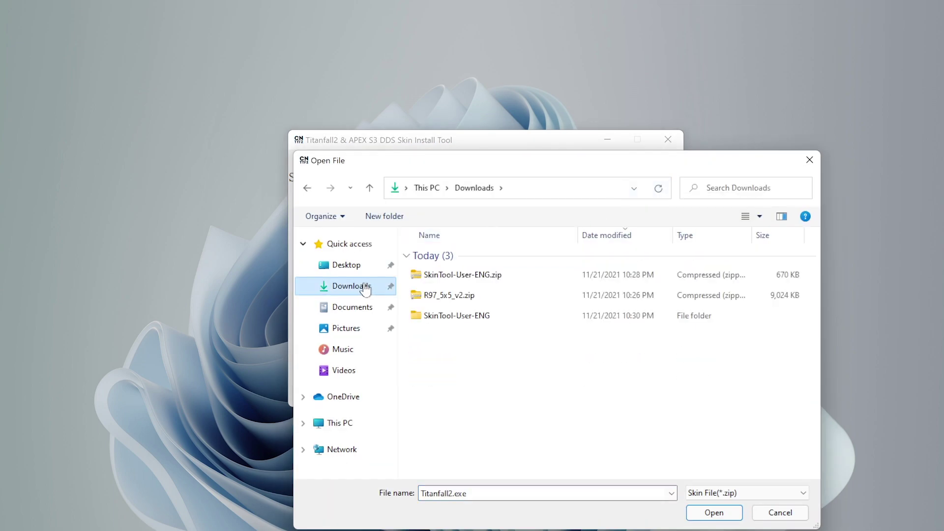
{"action": "left_click", "coordinate": [499, 295]}
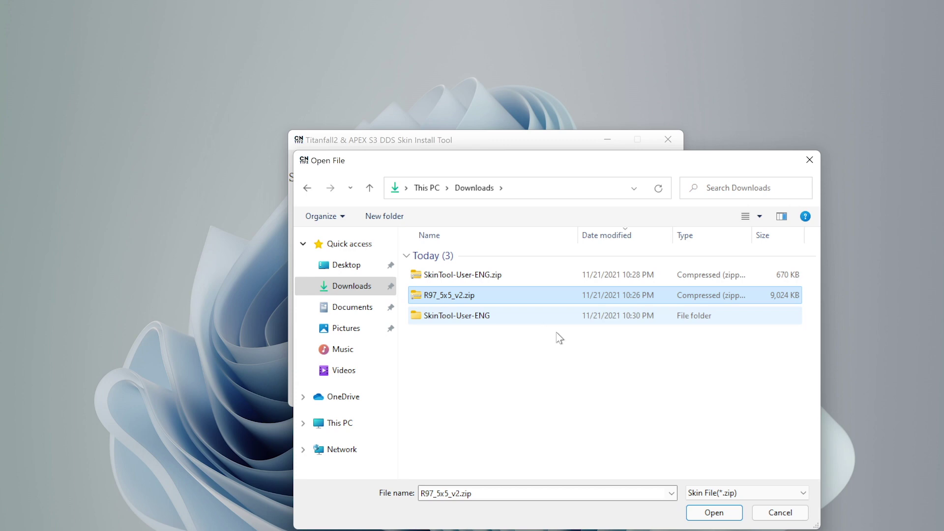
{"action": "left_click", "coordinate": [722, 512]}
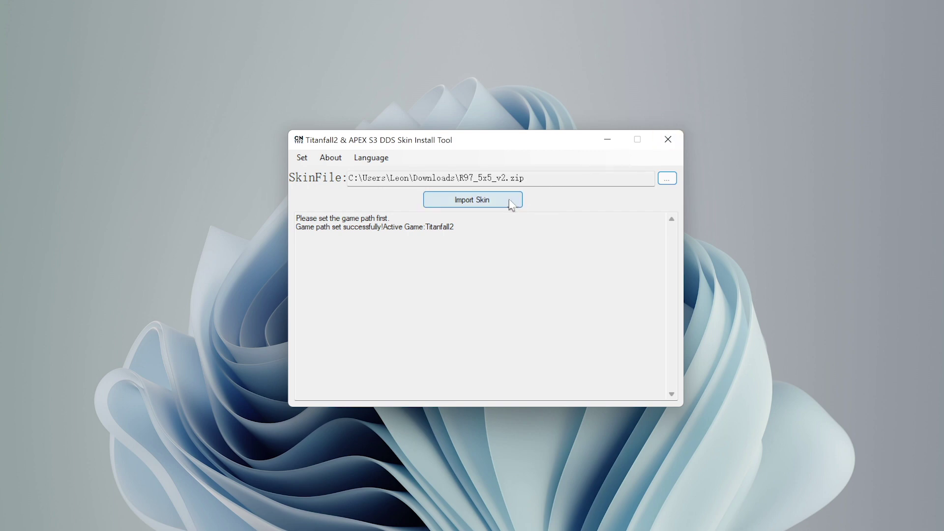
{"action": "left_click", "coordinate": [487, 201]}
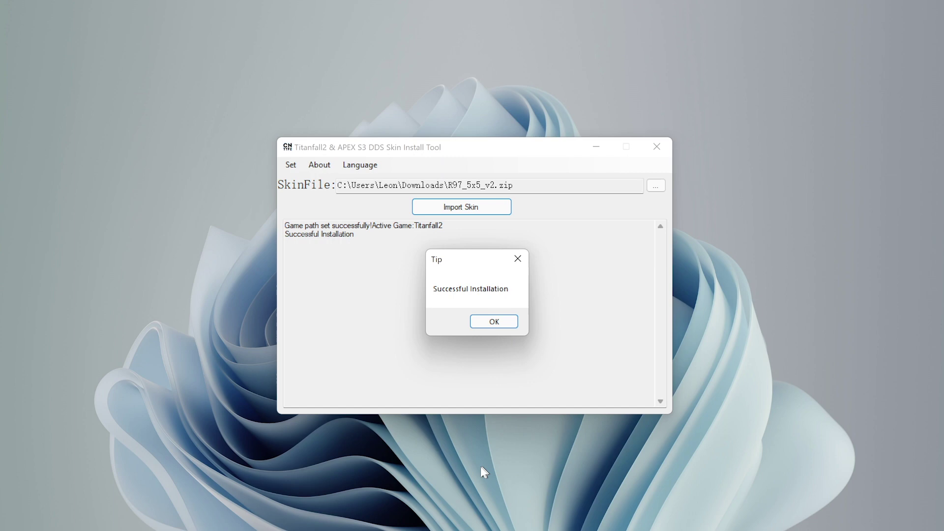
{"action": "left_click", "coordinate": [495, 323]}
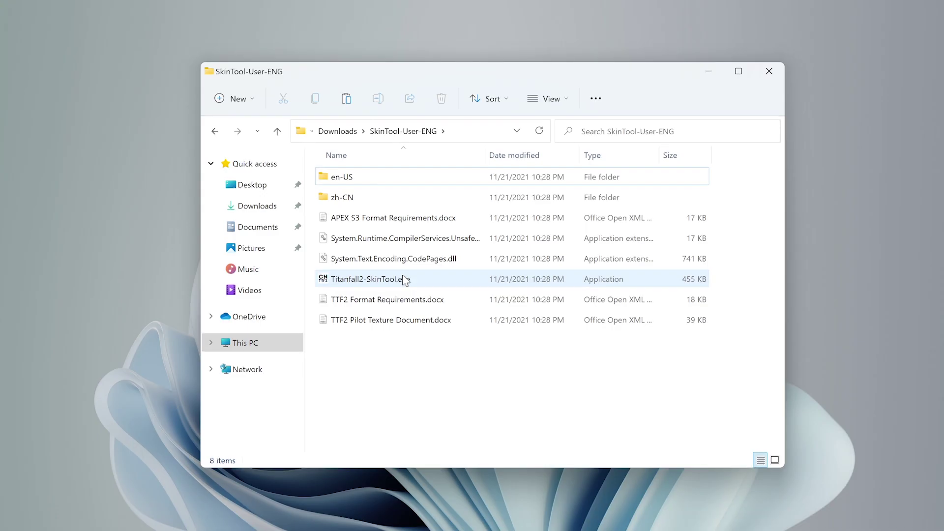
Step: Run Titanfall2-SkinTool.exe from the SkinTool-User-ENG folder as administrator
{"action": "right_click", "coordinate": [405, 281]}
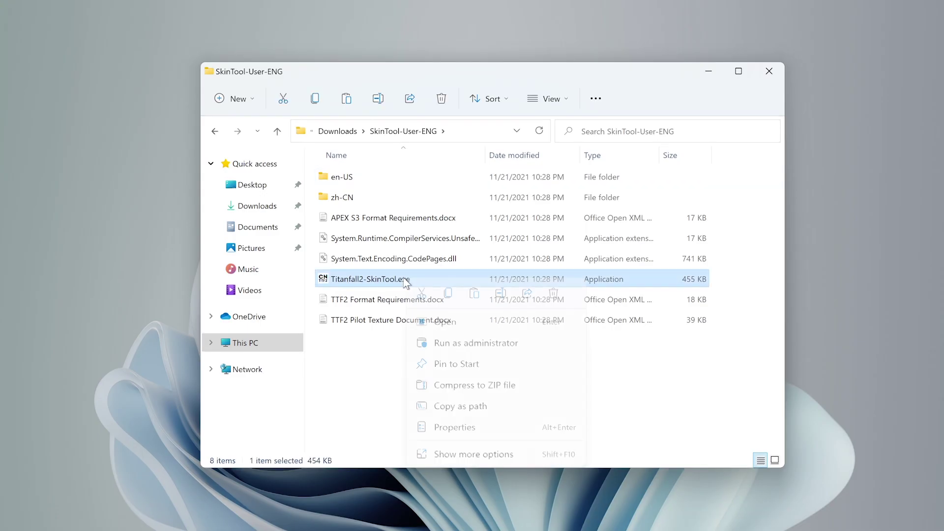
{"action": "left_click", "coordinate": [485, 347]}
{"action": "left_click", "coordinate": [450, 413]}
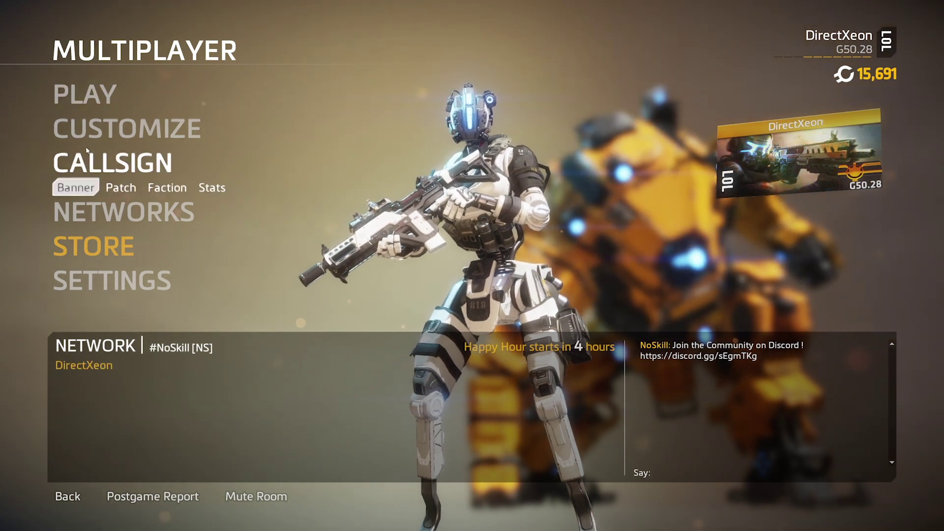
Step: Switch to Titanfall 2 and open the Customize options of the multiplayer menu
{"action": "left_click", "coordinate": [74, 152]}
{"action": "left_click", "coordinate": [86, 119]}
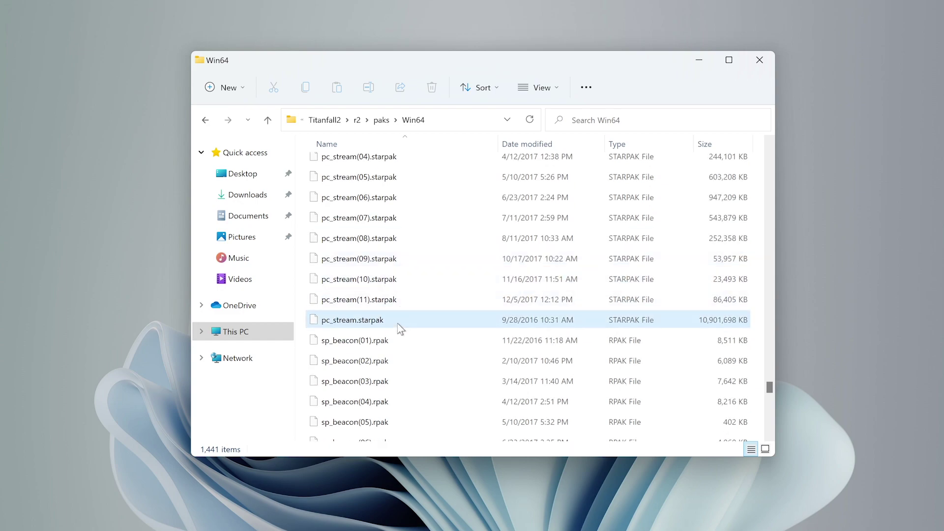
Step: Review the skin setup's key items: pc_stream.starpak in Win64, Discord's custom-skins channel, the SkinTool release assets and Titanfall2.exe
{"action": "left_click", "coordinate": [400, 329]}
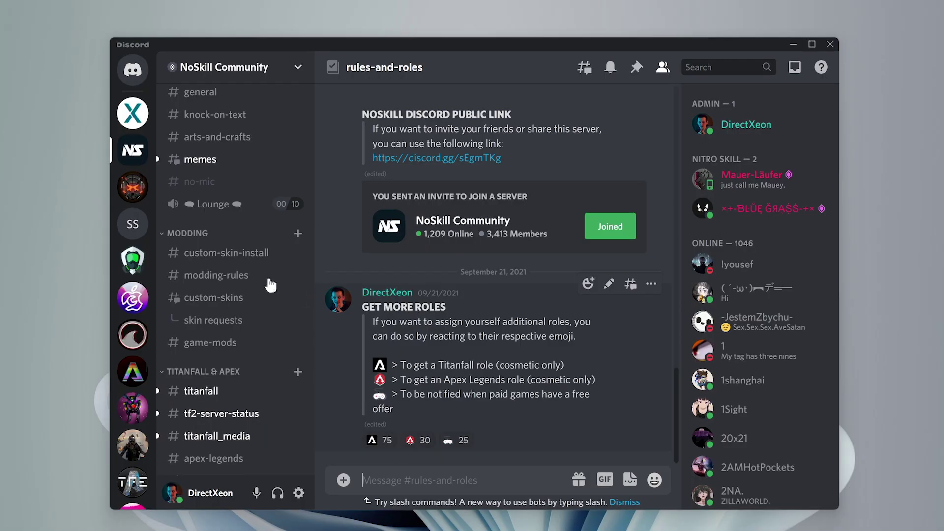
{"action": "left_click", "coordinate": [210, 300]}
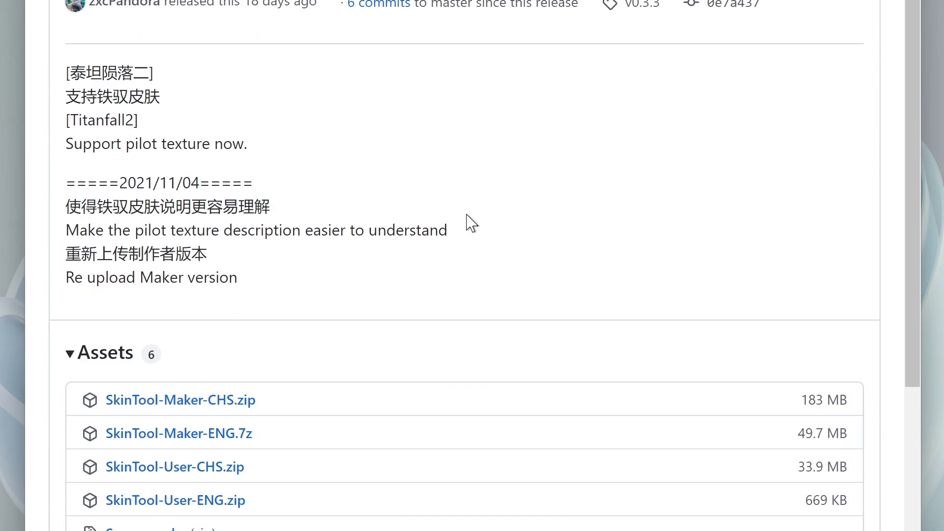
{"action": "scroll", "coordinate": [470, 222], "scroll_direction": "down", "scroll_amount": 1}
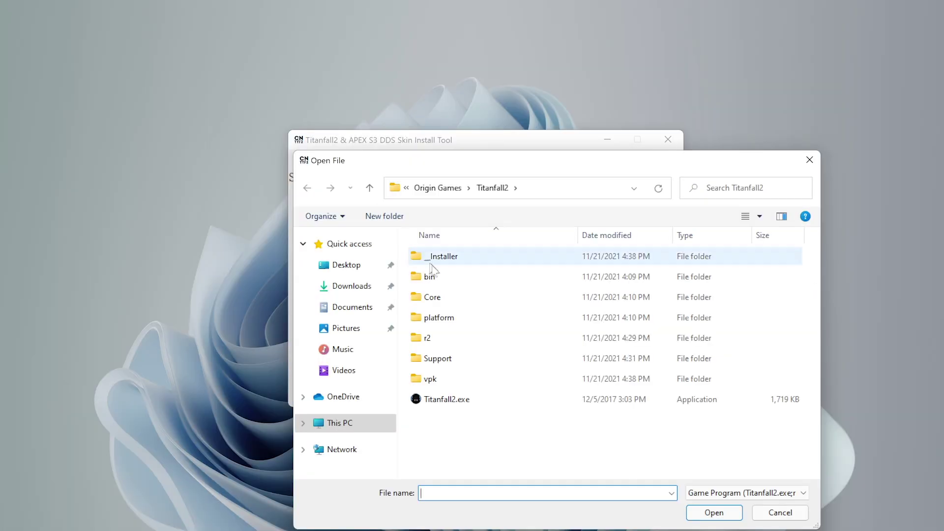
{"action": "left_click", "coordinate": [488, 398]}
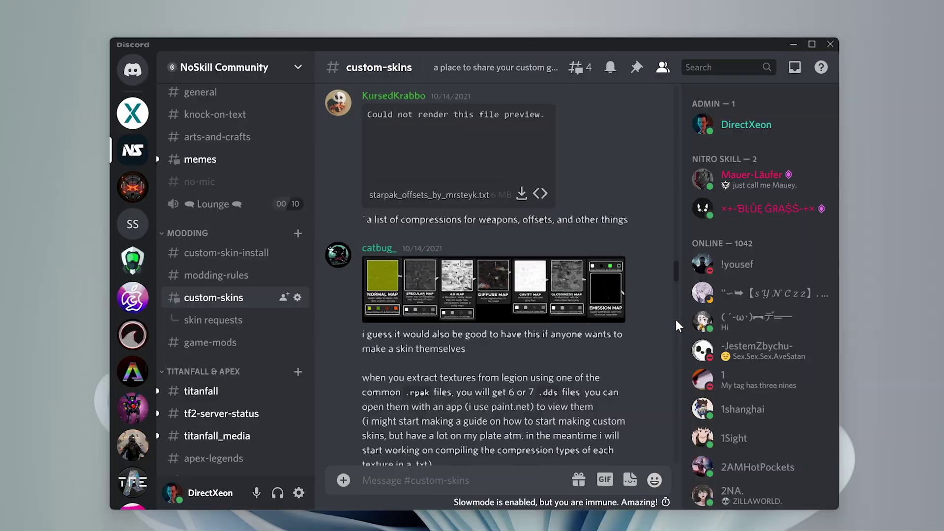
Step: Browse older weapon skin posts in the NoSkill Community's custom-skins channel on Discord
{"action": "scroll", "coordinate": [677, 326], "scroll_direction": "up", "scroll_amount": 10}
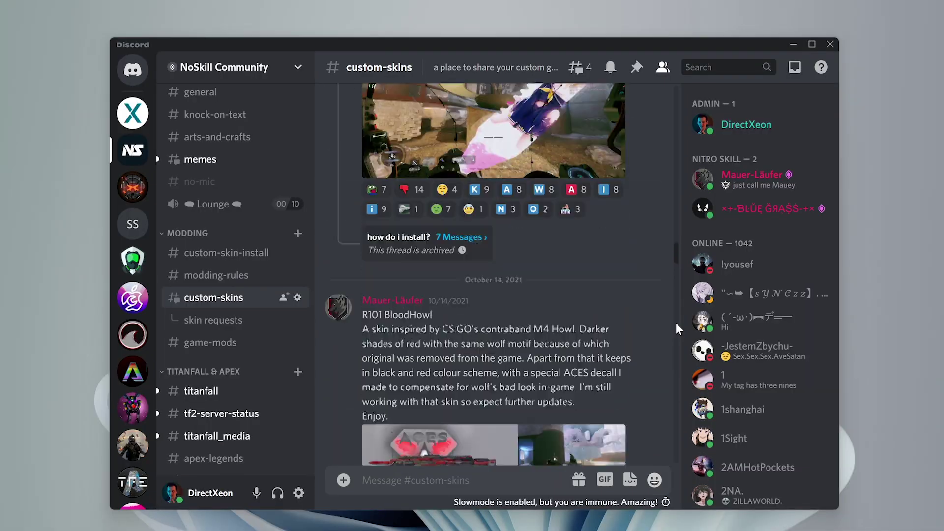
{"action": "scroll", "coordinate": [677, 327], "scroll_direction": "up", "scroll_amount": 10}
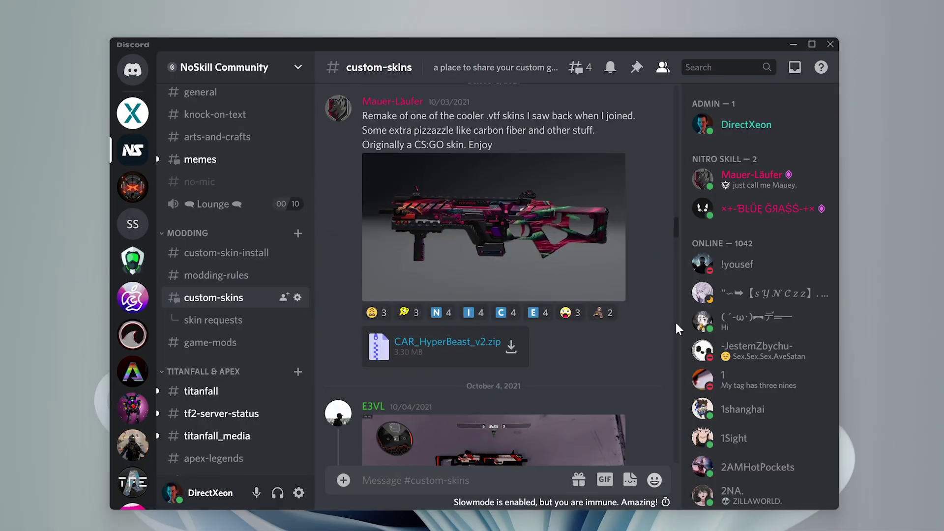
{"action": "scroll", "coordinate": [677, 326], "scroll_direction": "up", "scroll_amount": 10}
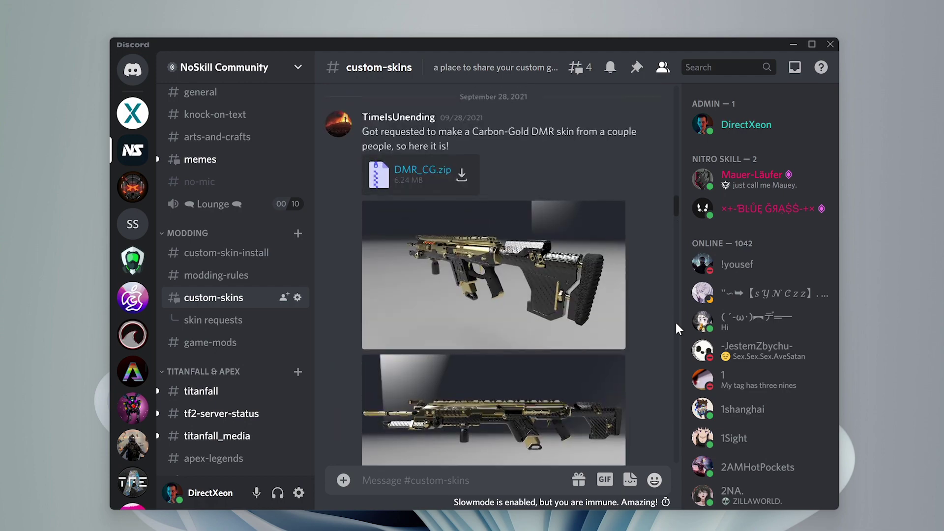
{"action": "scroll", "coordinate": [677, 331], "scroll_direction": "up", "scroll_amount": 10}
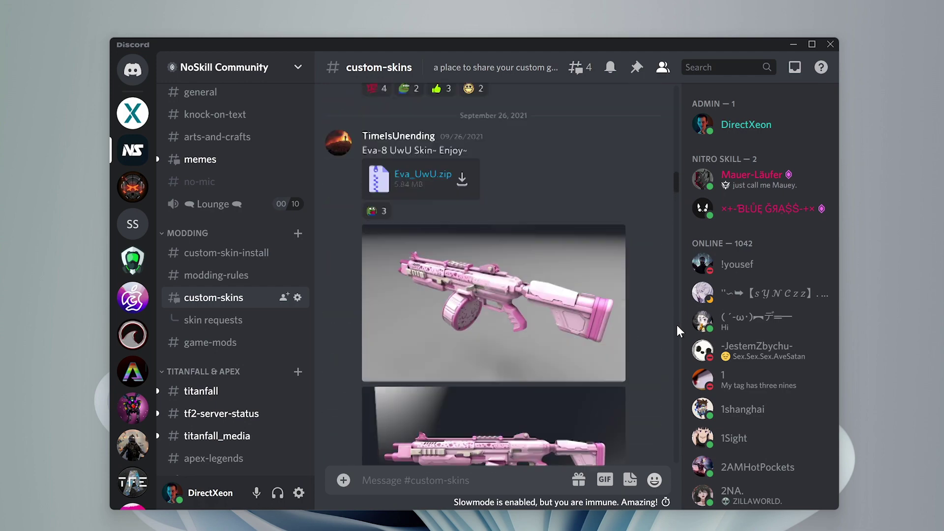